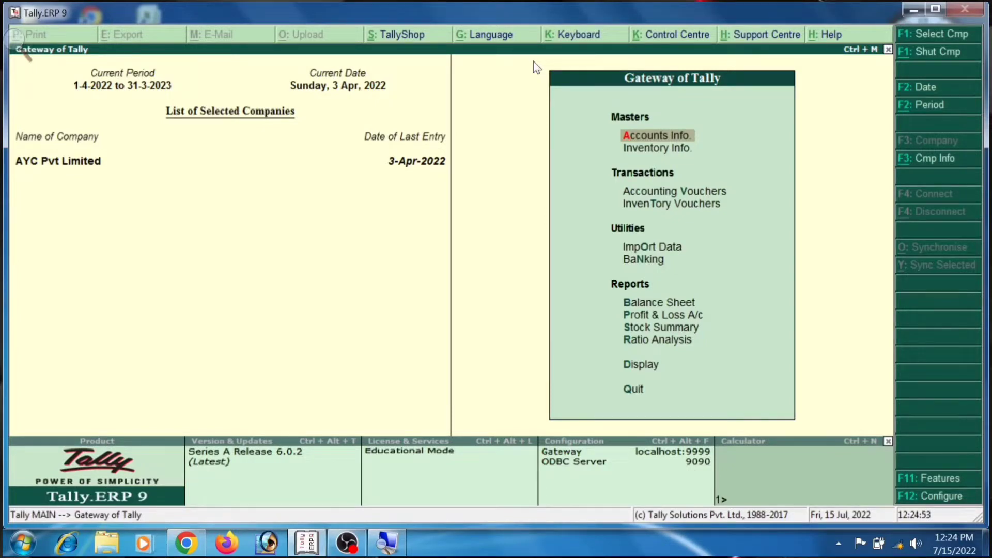
# Shut the loaded AYC Pvt Limited company with Alt+F1.
pyautogui.hotkey('alt', 'F1')
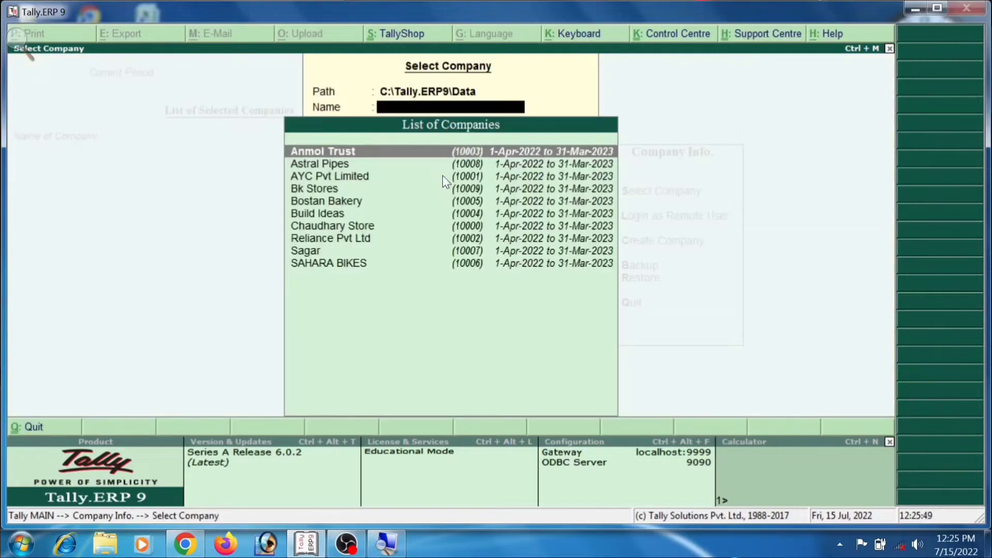
# Load Bk Stores from the company list and bring up the Company Info menu.
pyautogui.press('Down')
pyautogui.press('Down')
pyautogui.press('Down')
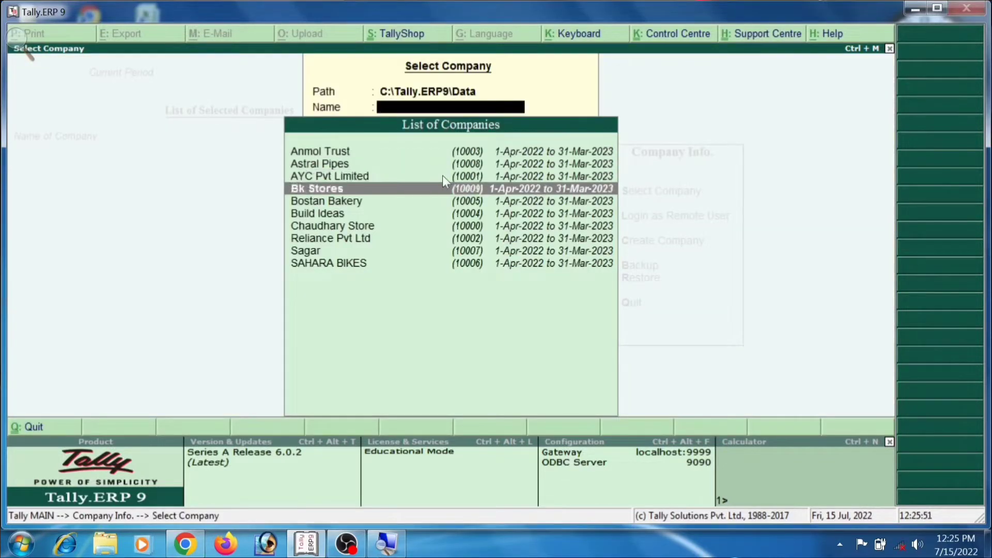
pyautogui.press('Return')
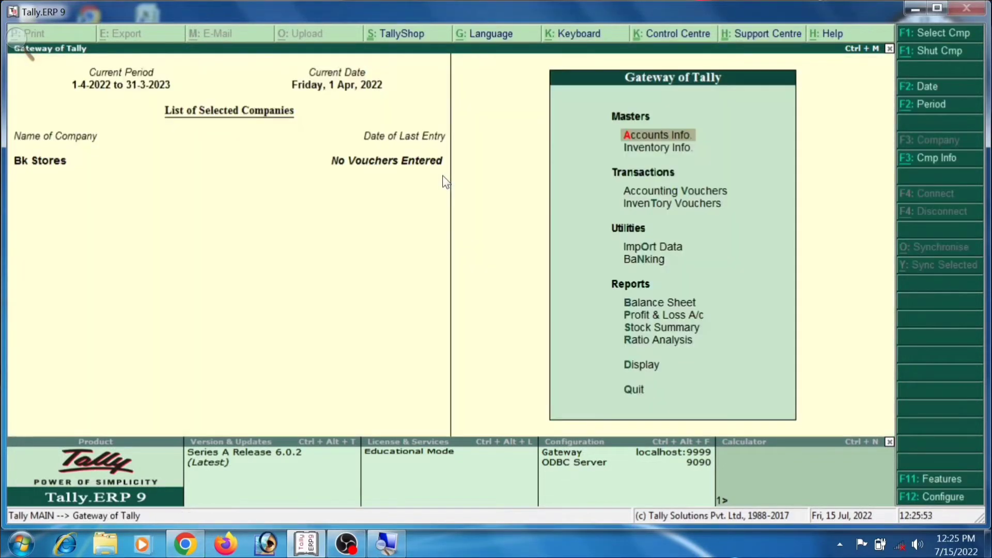
pyautogui.hotkey('alt', 'F3')
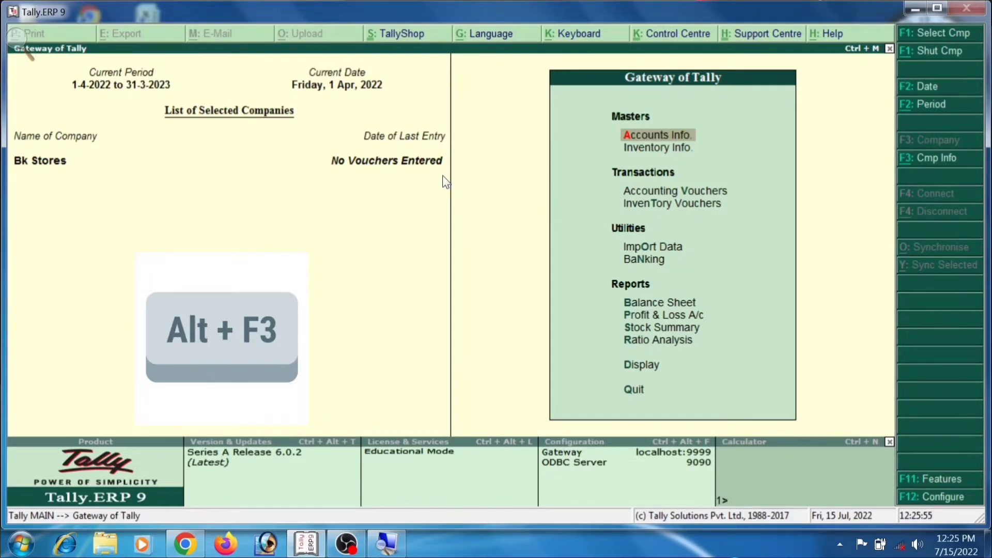
pyautogui.hotkey('alt', 'F3')
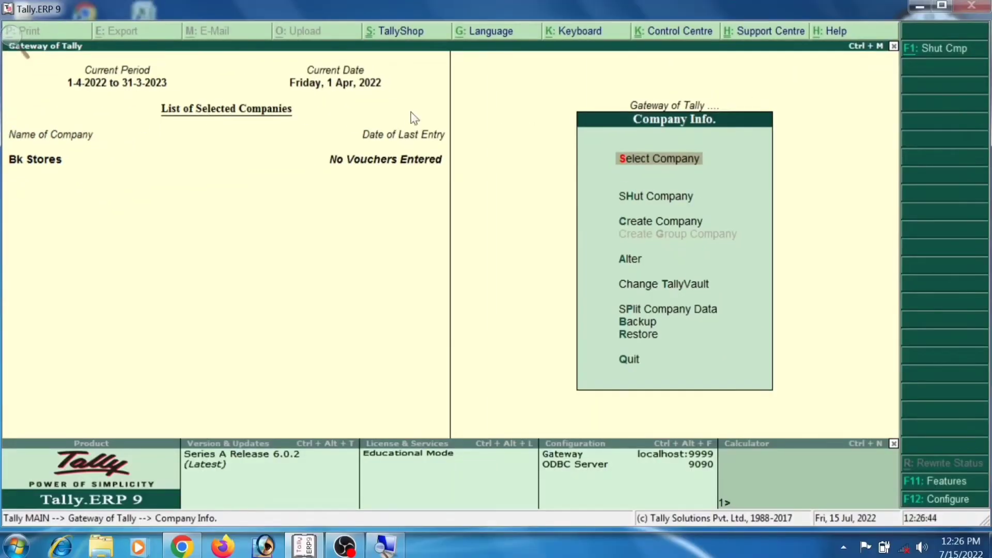
# Go to Select Company in Company Info to list other companies.
pyautogui.press('Down')
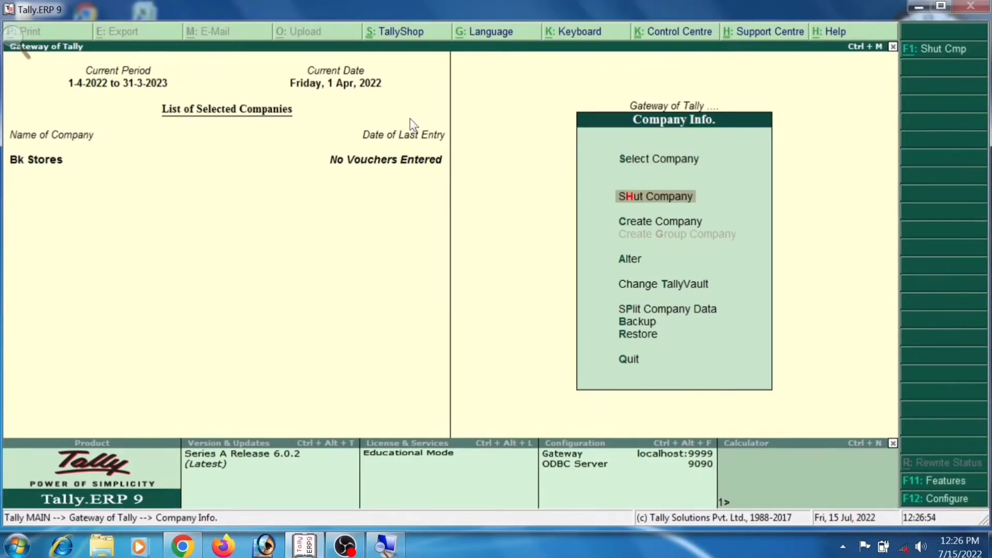
pyautogui.press('Up')
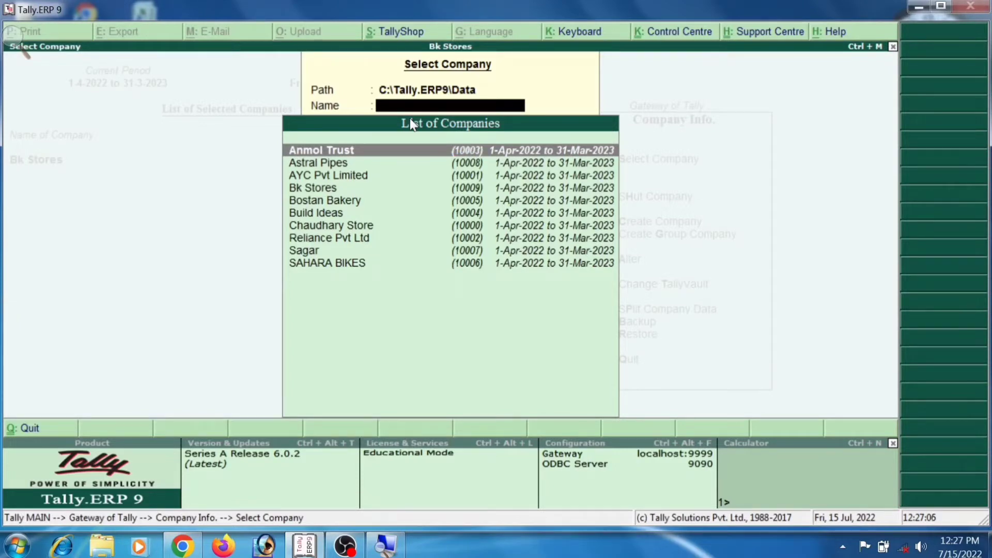
# Load Anmol Trust as a second company alongside Bk Stores.
pyautogui.press('Return')
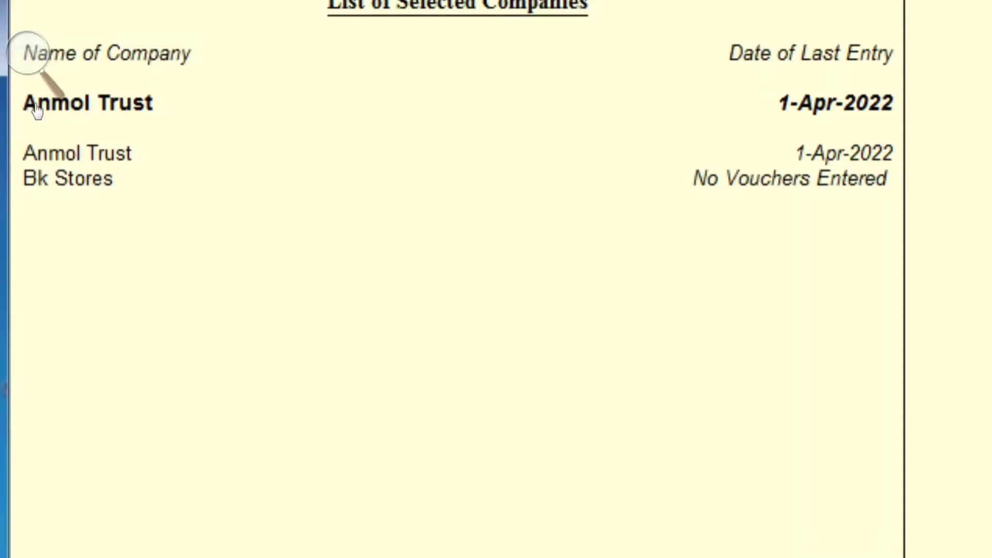
pyautogui.press('super+minus')
pyautogui.press('super+minus')
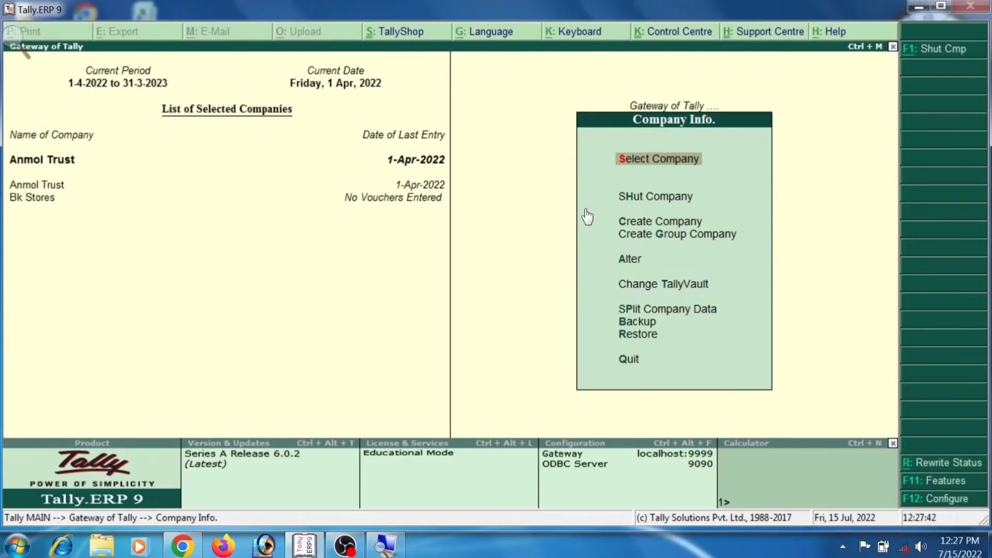
# Shut Anmol Trust via Shut Company, keeping Bk Stores loaded.
pyautogui.press('super+plus')
pyautogui.press('super+plus')
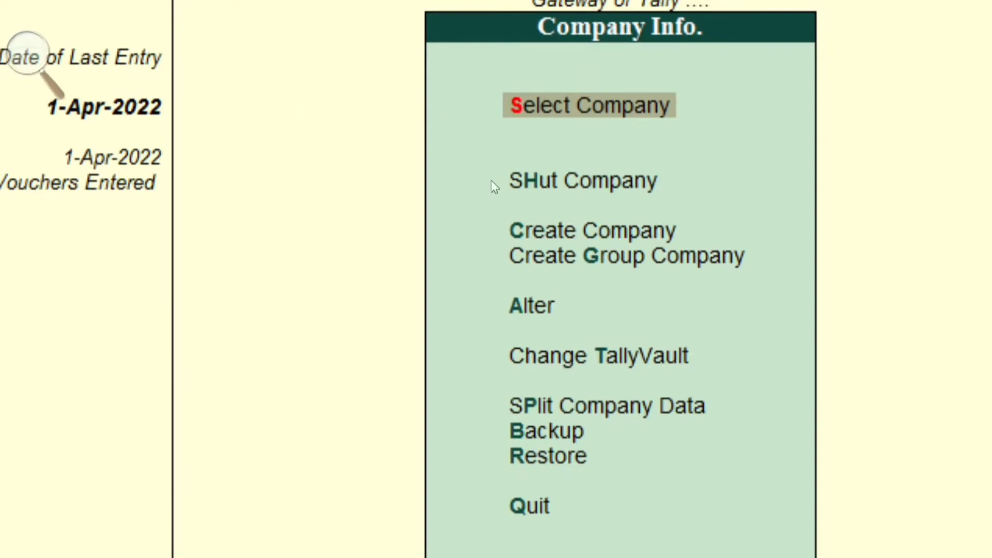
pyautogui.press('Down')
pyautogui.press('Return')
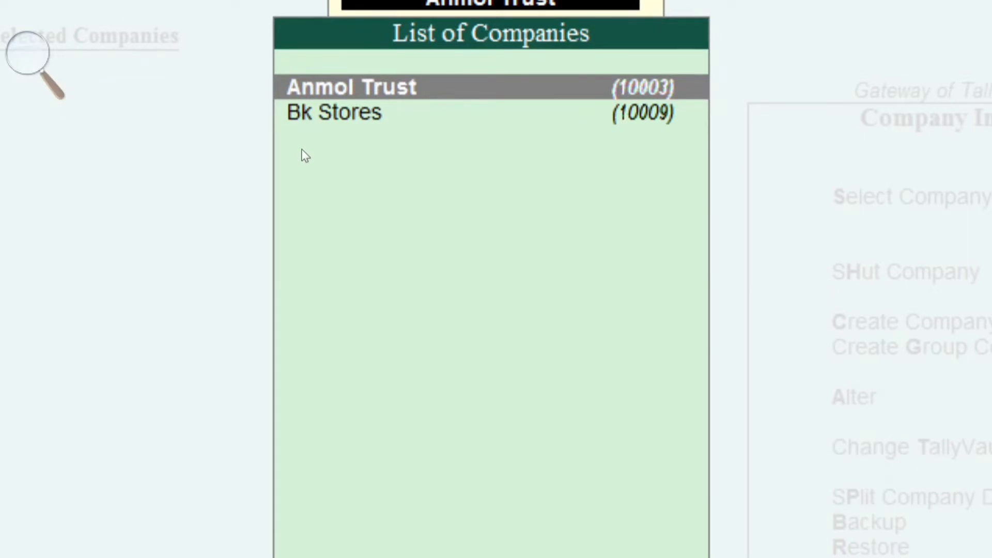
pyautogui.press('Return')
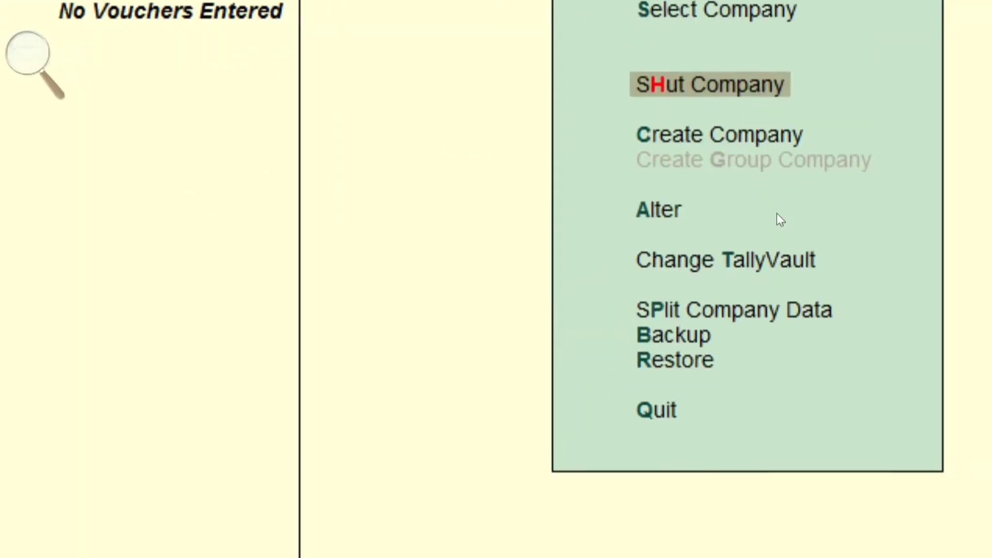
# Bring up the Split Company Data options from Company Info.
pyautogui.press('Down')
pyautogui.press('Down')
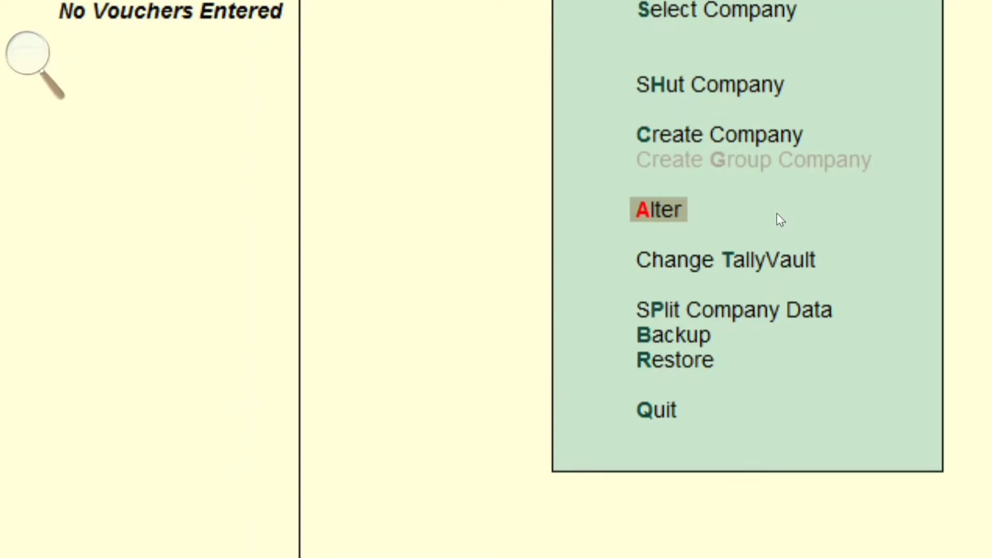
pyautogui.press('Down')
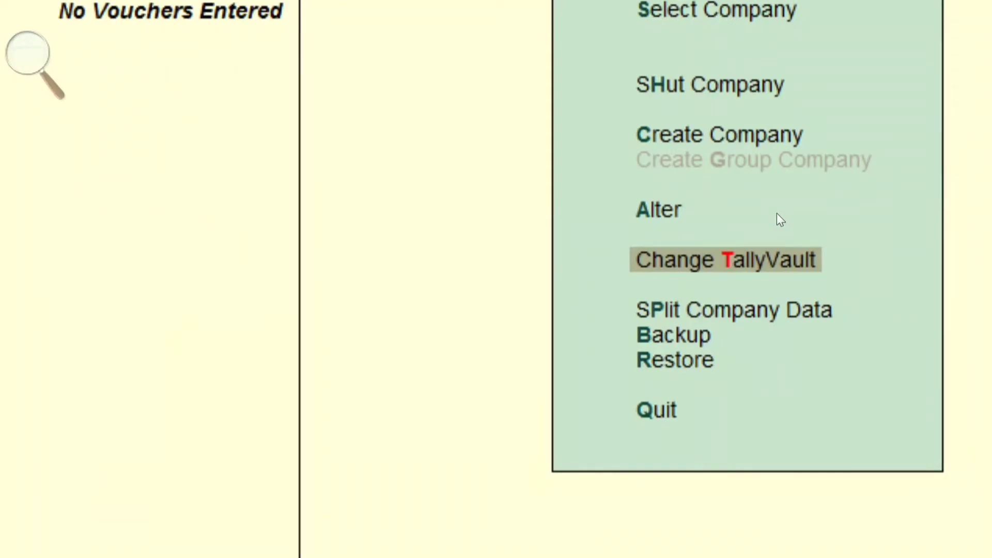
pyautogui.press('Down')
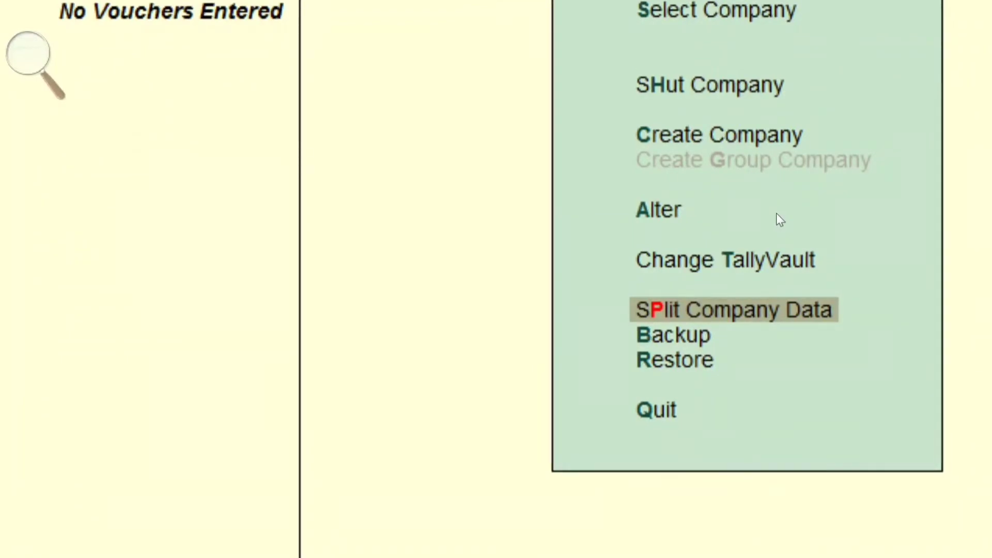
pyautogui.press('Return')
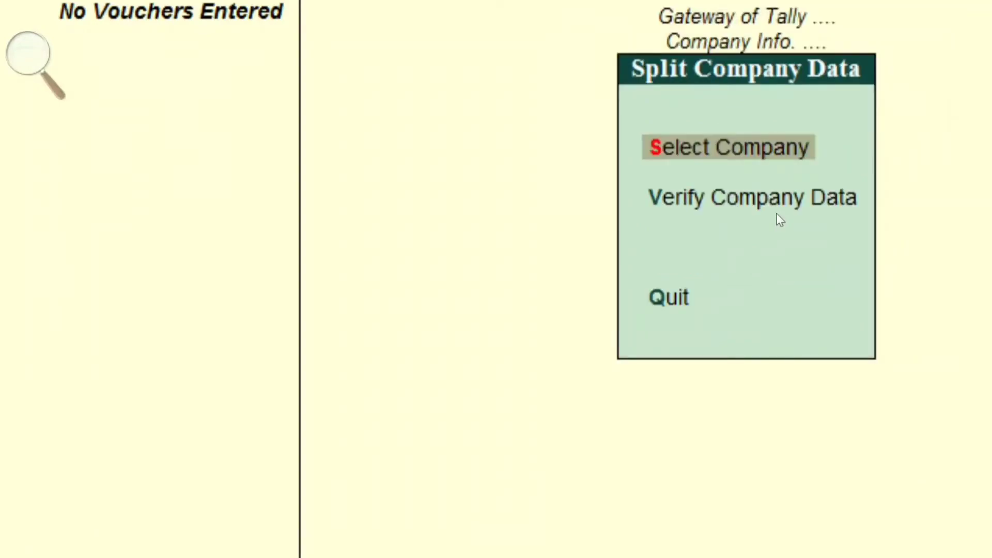
pyautogui.press('Return')
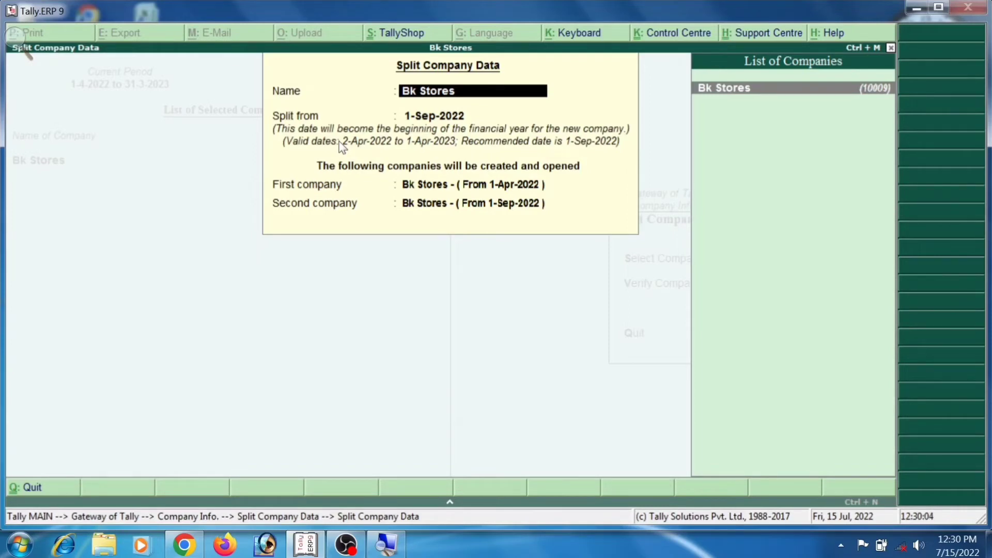
pyautogui.press('Escape')
pyautogui.press('y')
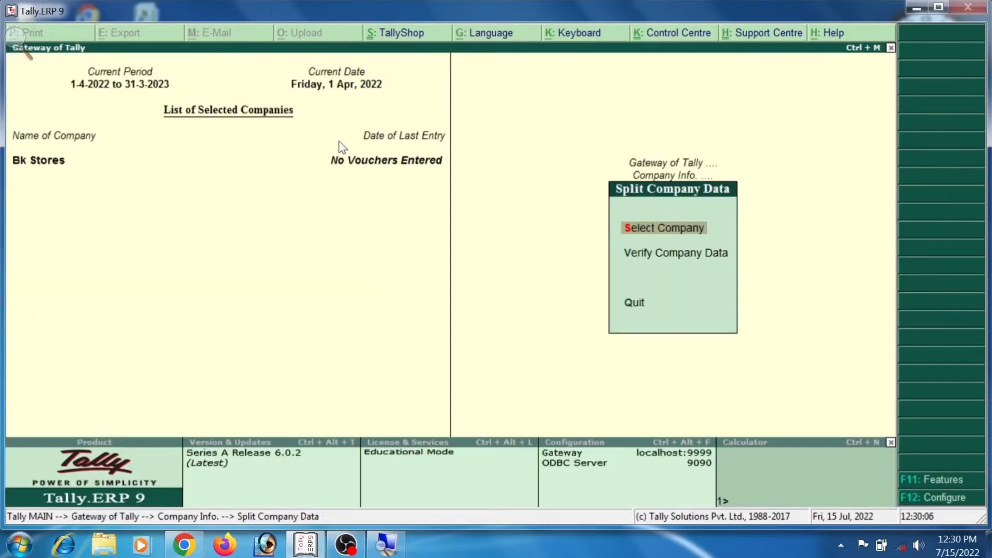
# Go back to Company Info and choose Backup, from C:\Tally.ERP9\Data to D:\TallyDataBackup.
pyautogui.press('Escape')
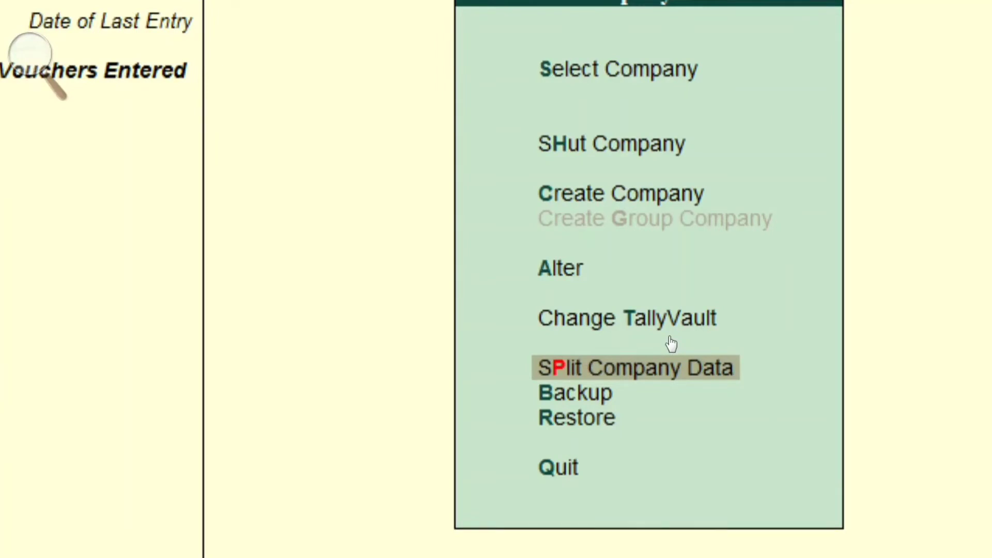
pyautogui.press('Down')
pyautogui.press('Down')
pyautogui.press('Up')
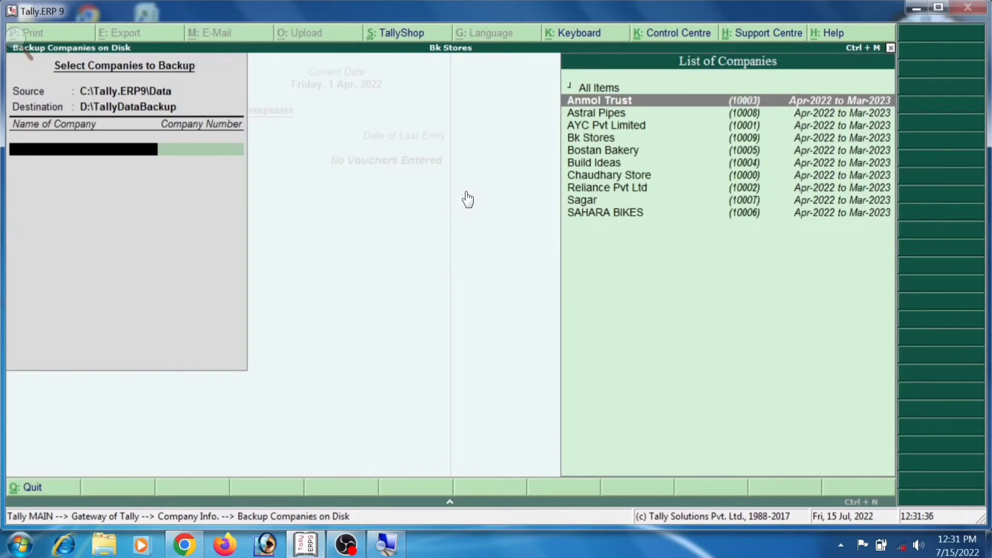
# Select Bk Stores, end the list, and accept the backup to D:\TallyDataBackup.
pyautogui.press('Down')
pyautogui.press('Down')
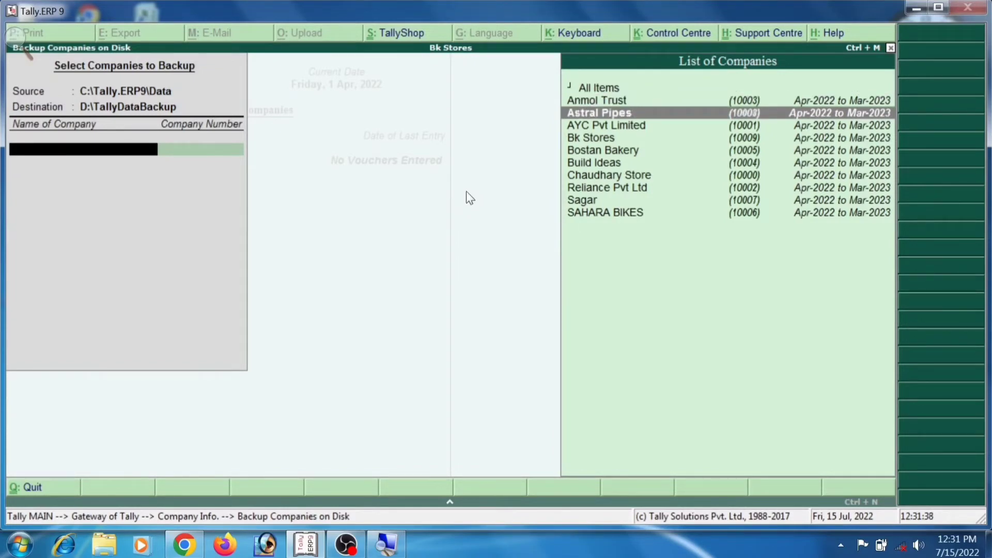
pyautogui.press('Down')
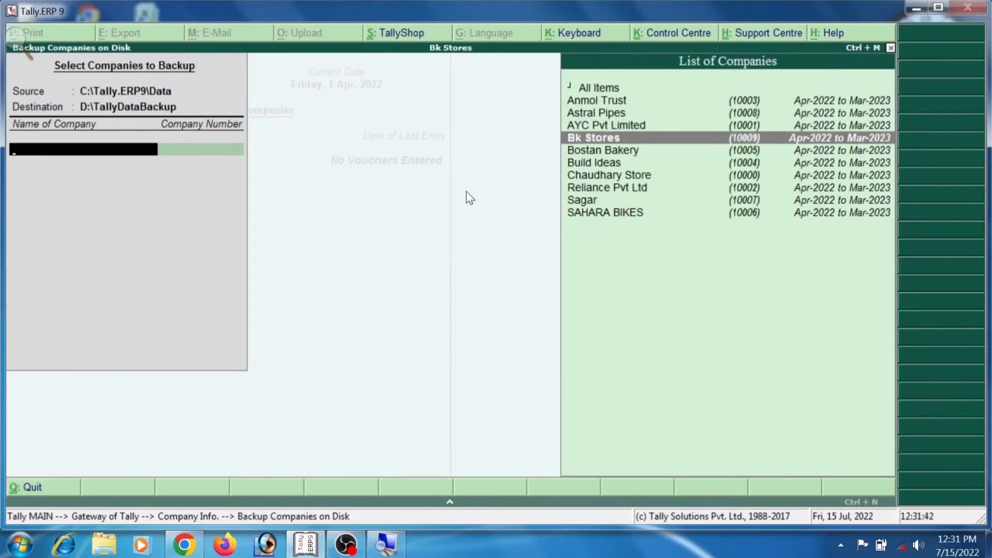
pyautogui.press('Return')
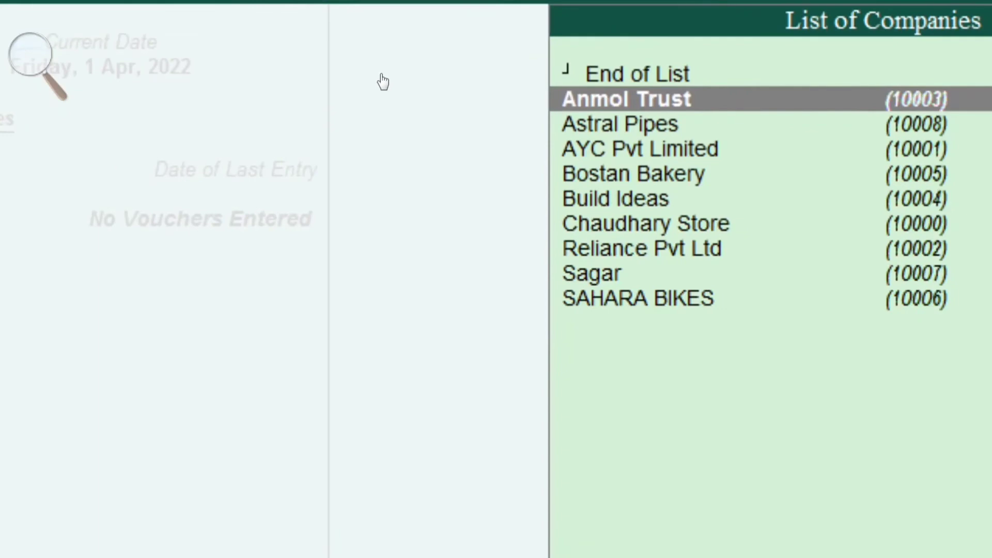
pyautogui.press('Up')
pyautogui.press('Return')
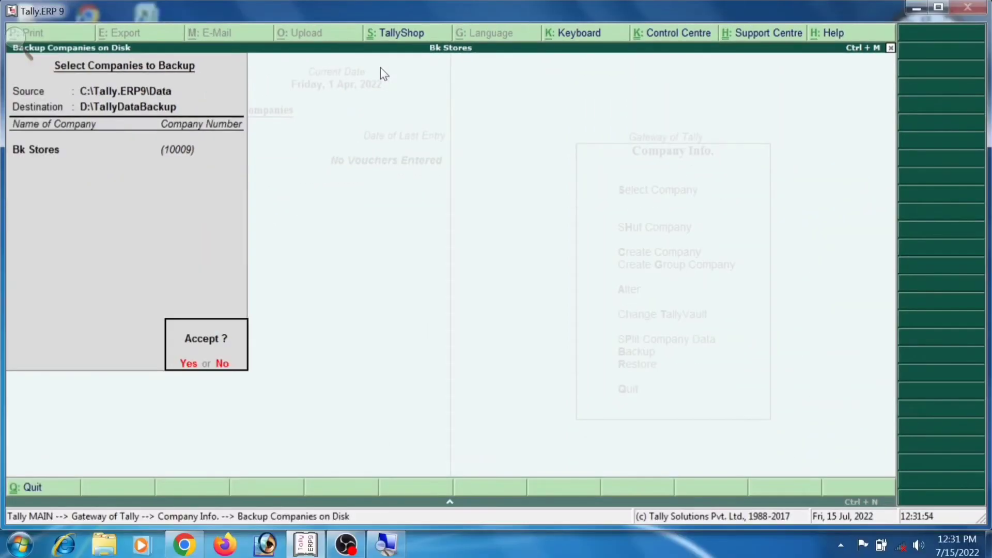
pyautogui.press('Return')
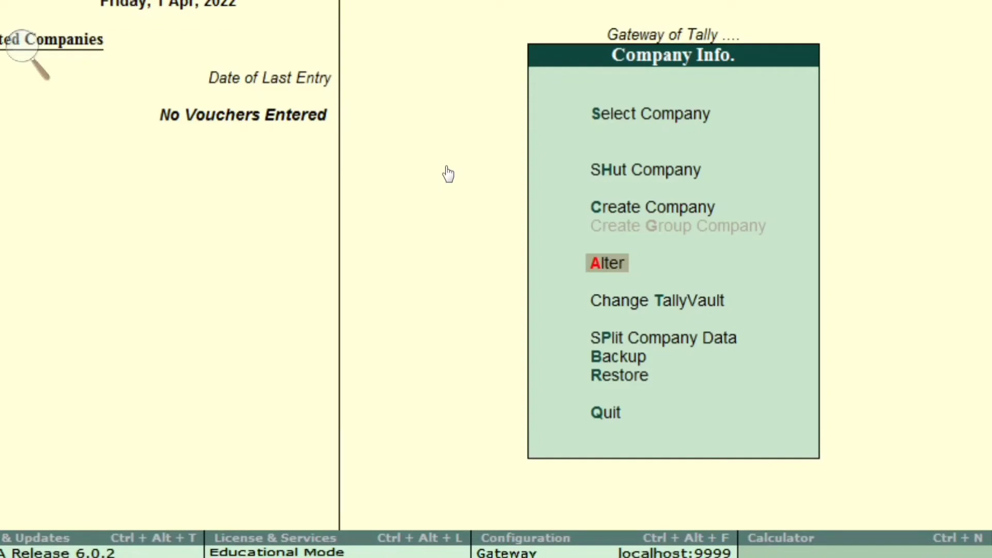
# Alter Bk Stores and set its State to Maharashtra.
pyautogui.press('Return')
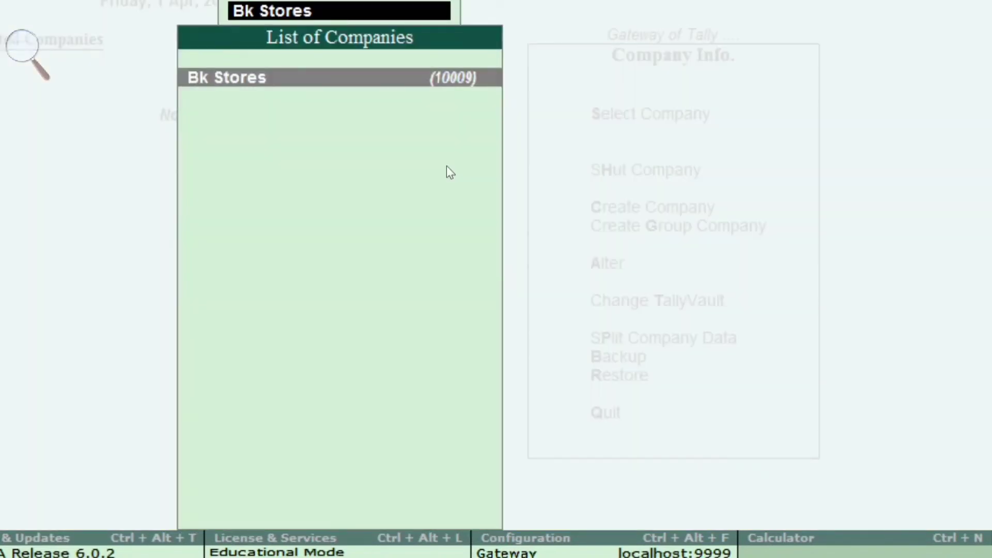
pyautogui.press('Return')
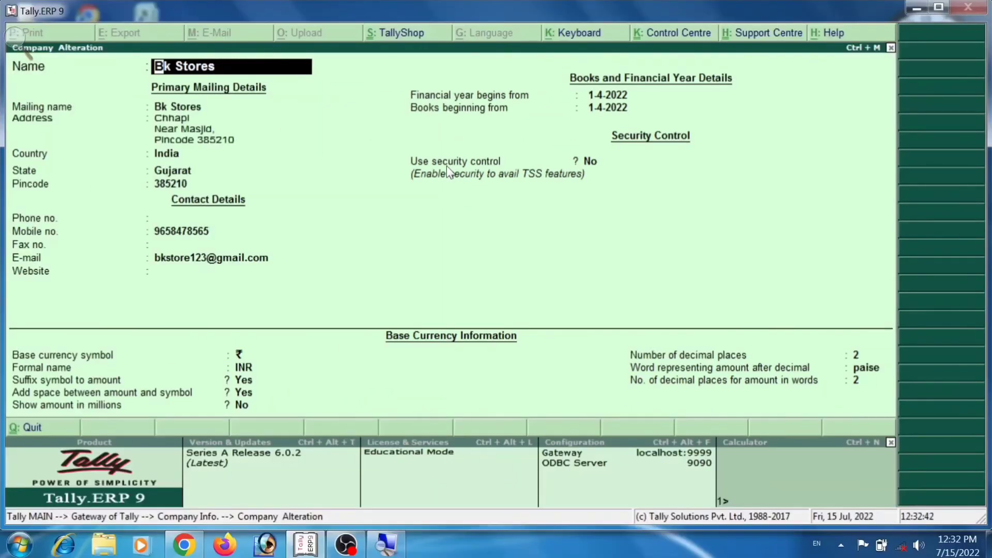
pyautogui.press('Return')
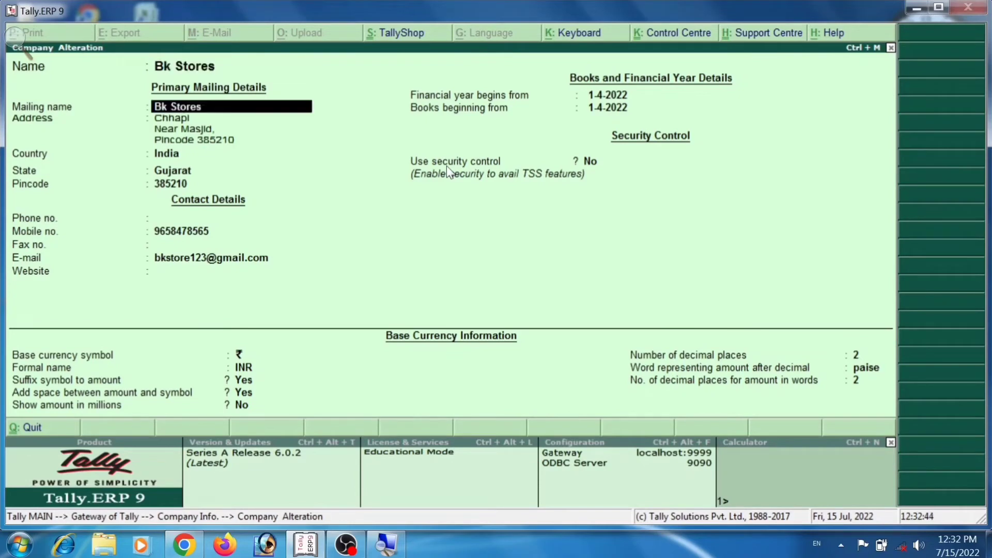
pyautogui.press('Return')
pyautogui.press('Return')
pyautogui.press('Return')
pyautogui.press('Return')
pyautogui.press('Return')
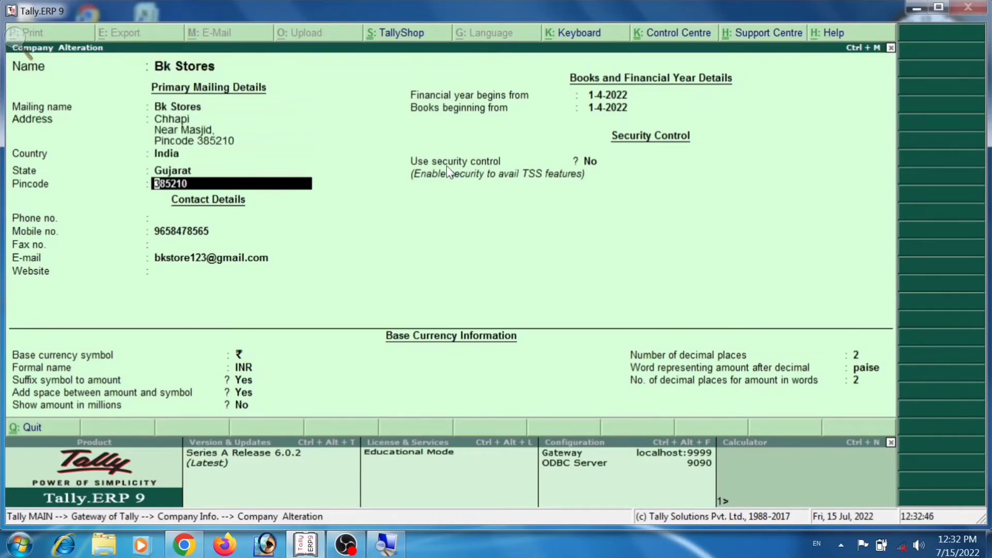
pyautogui.press('BackSpace')
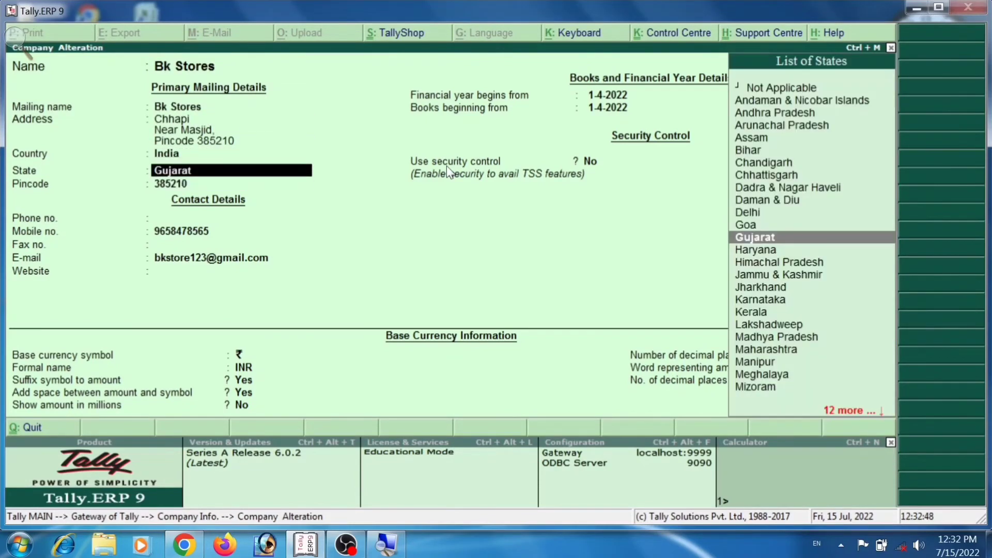
pyautogui.write('Maha')
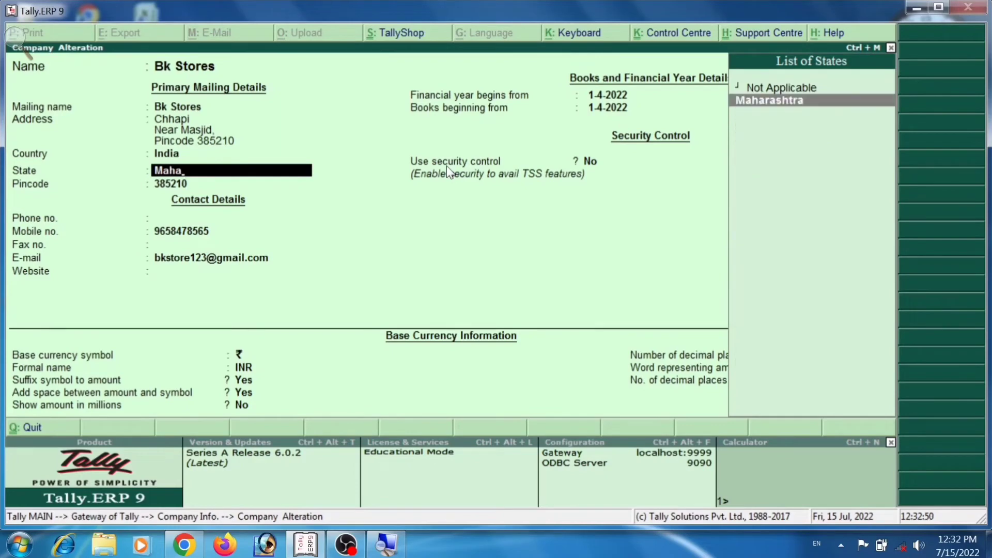
pyautogui.press('Return')
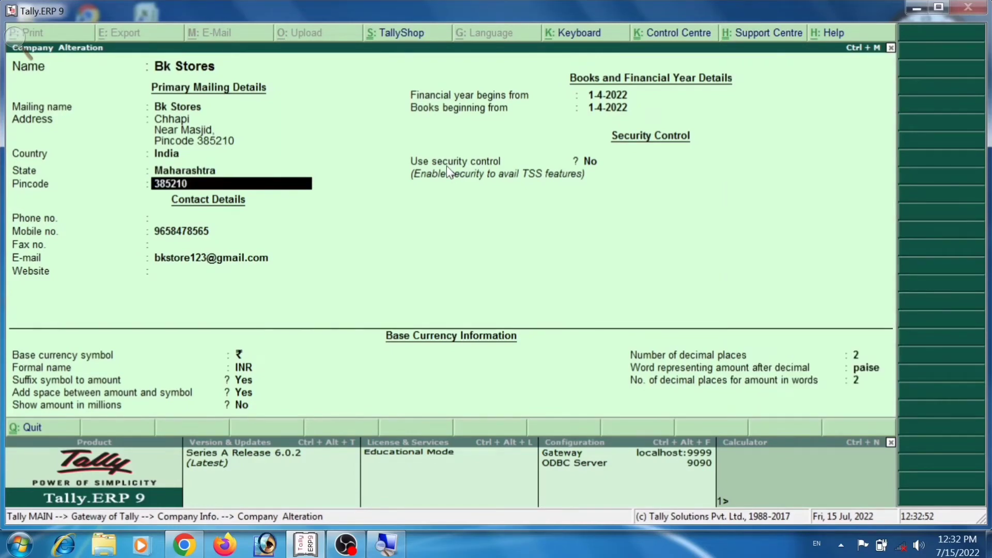
# Enter the company's phone number, then request deletion of Bk Stores with Alt+D.
pyautogui.press('Return')
pyautogui.press('Return')
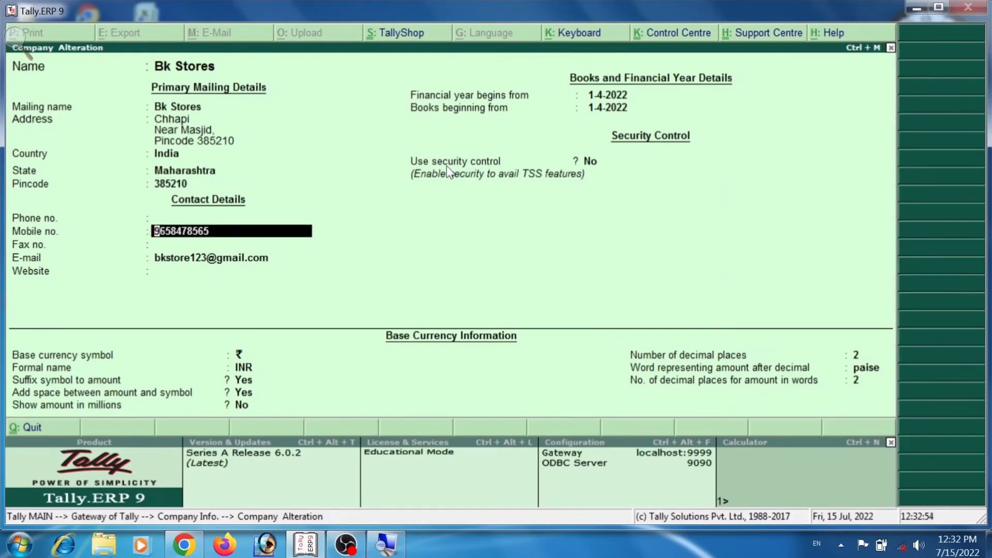
pyautogui.press('Up')
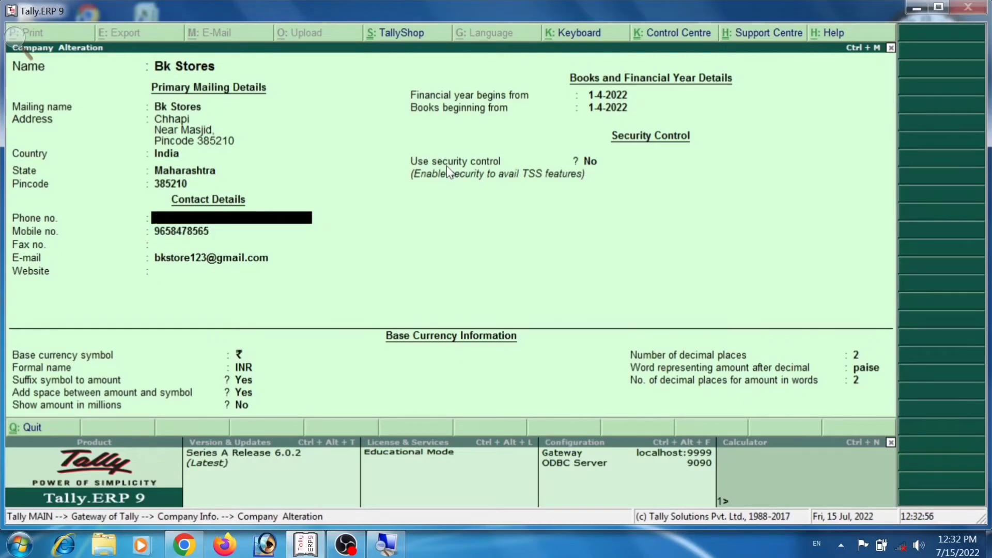
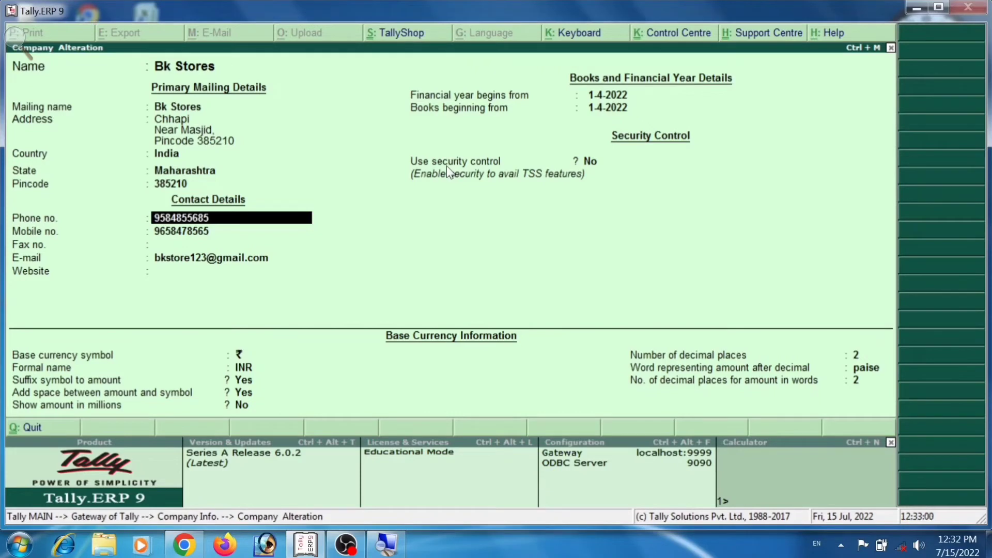
pyautogui.press('Return')
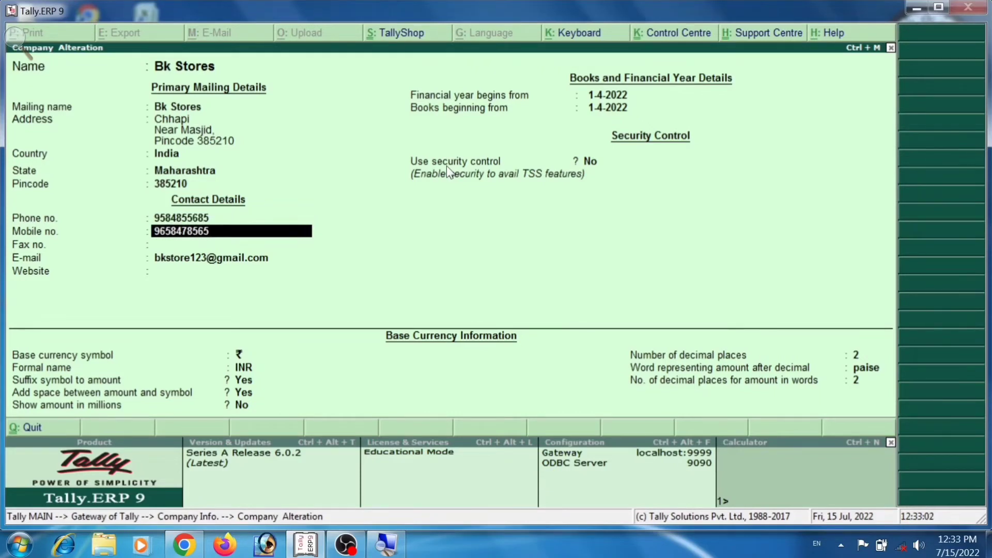
pyautogui.press('Return')
pyautogui.press('Return')
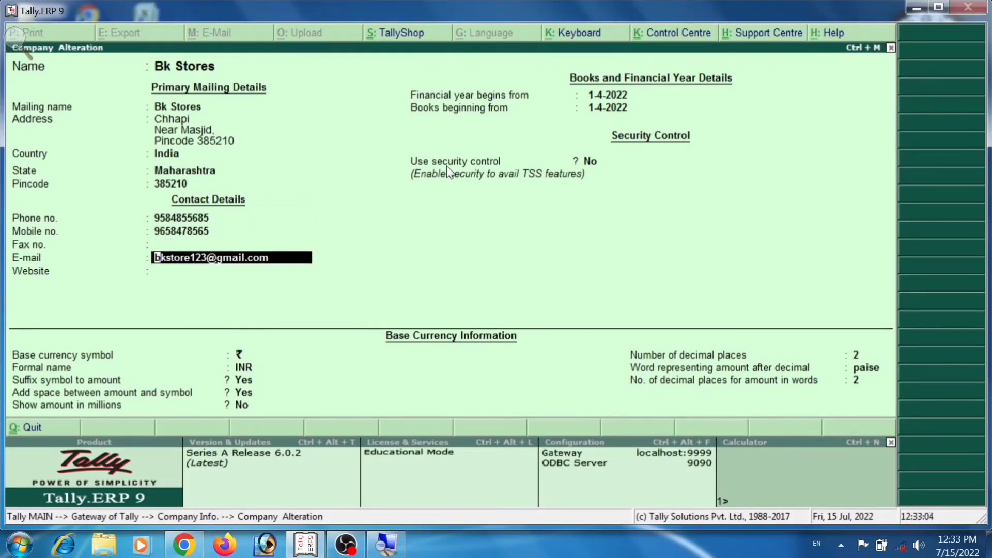
pyautogui.press('Return')
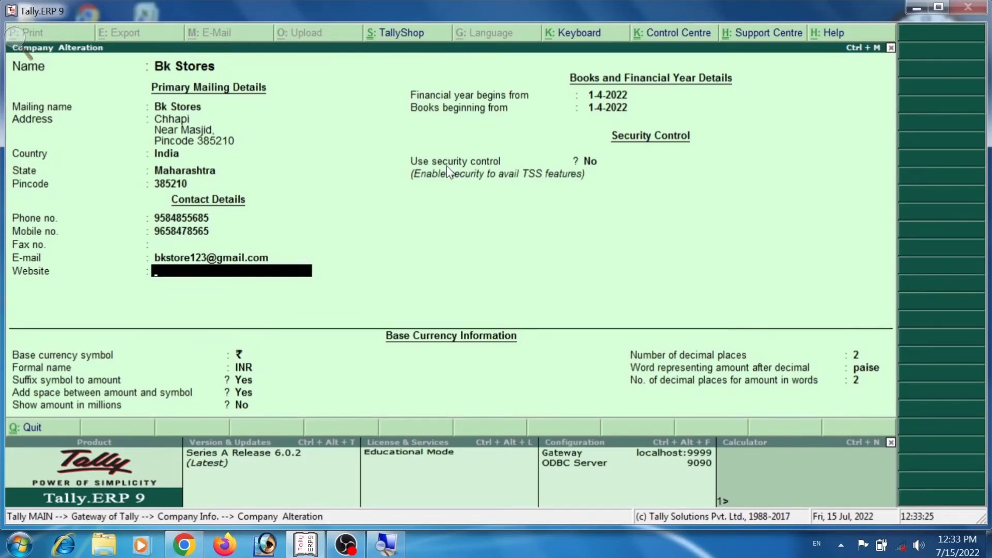
pyautogui.hotkey('alt', 'd')
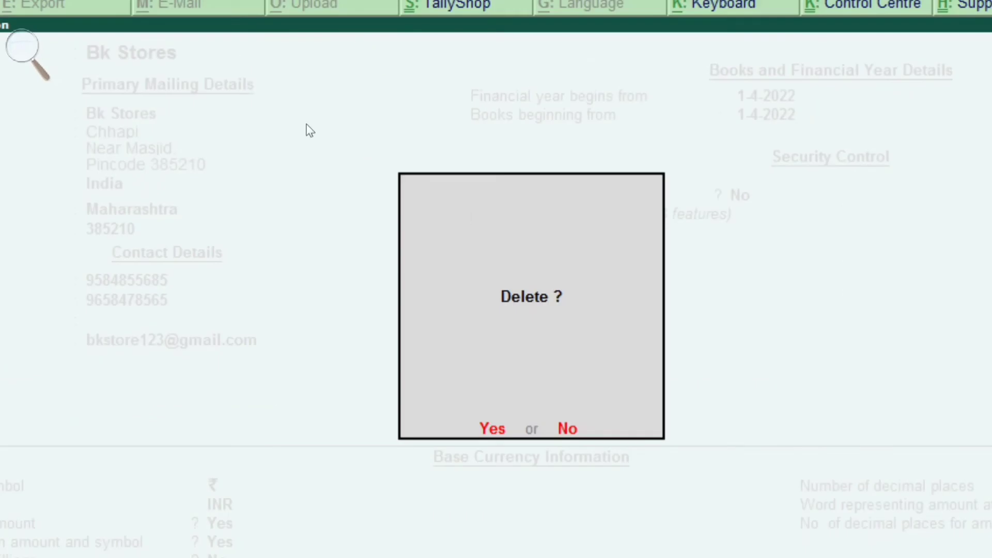
# Confirm deleting Bk Stores twice, then return to Company Info.
pyautogui.press('y')
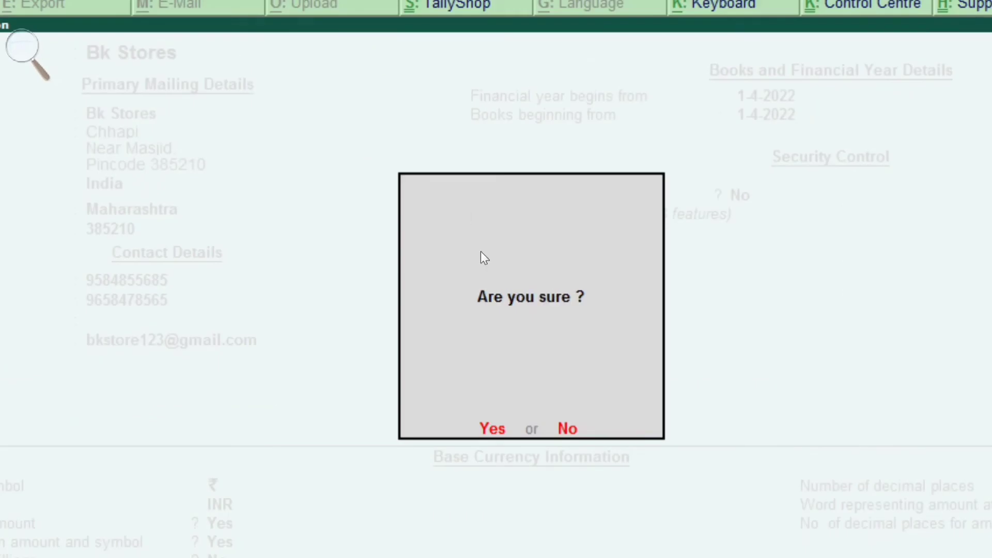
pyautogui.press('y')
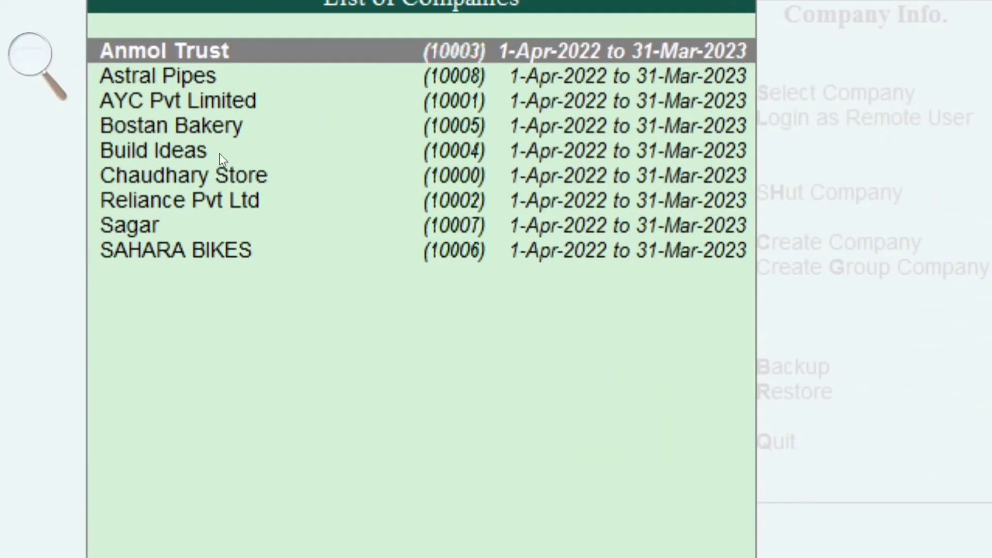
pyautogui.press('super+minus')
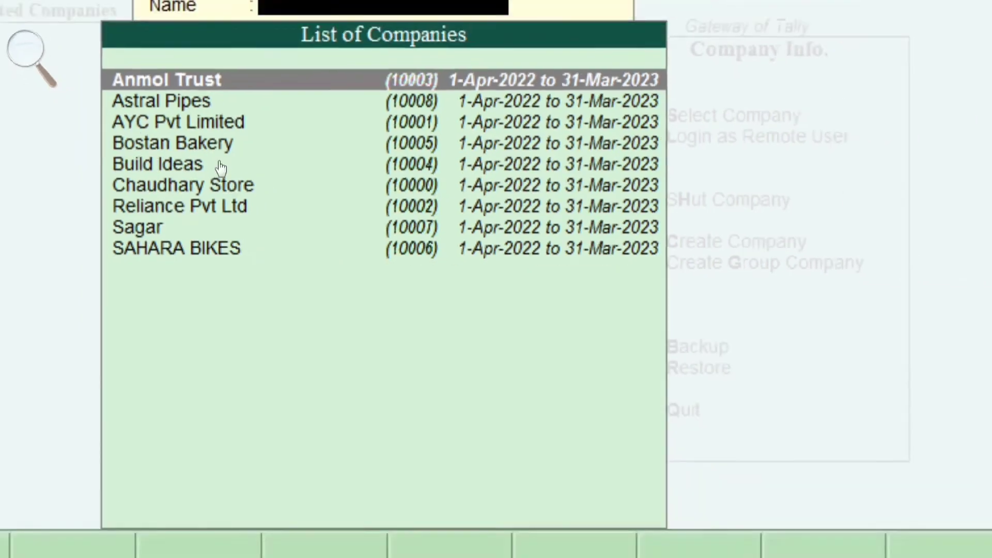
pyautogui.write('-')
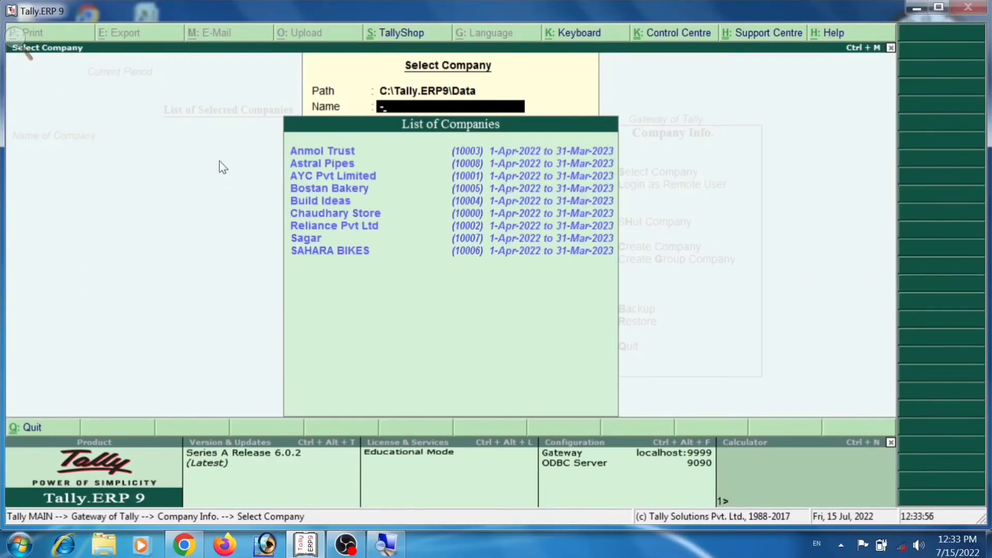
pyautogui.press('Escape')
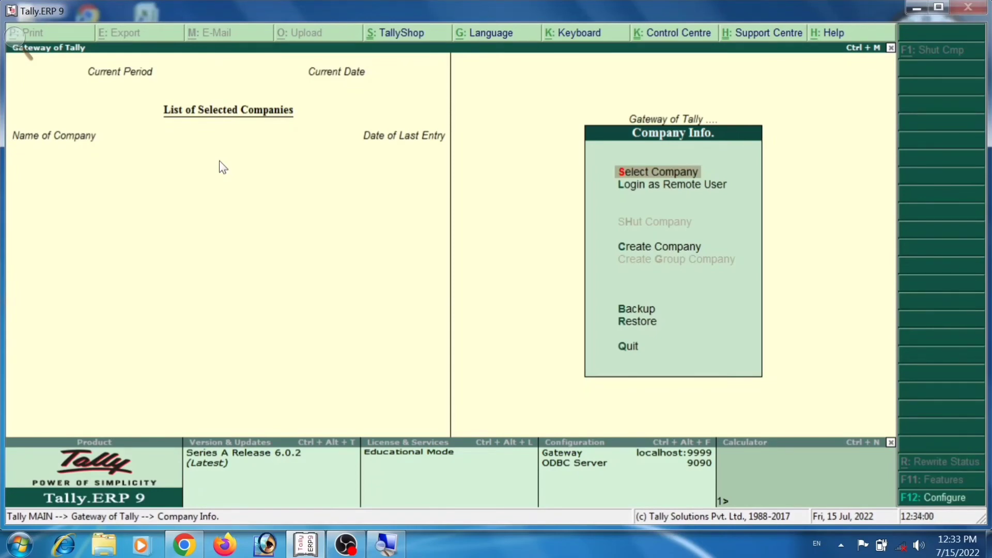
# Restore Bk Stores (10009) from D:\TallyDataBackup into C:\Tally.ERP9\Data and accept the restore.
pyautogui.press('Down')
pyautogui.press('Down')
pyautogui.press('Down')
pyautogui.press('Down')
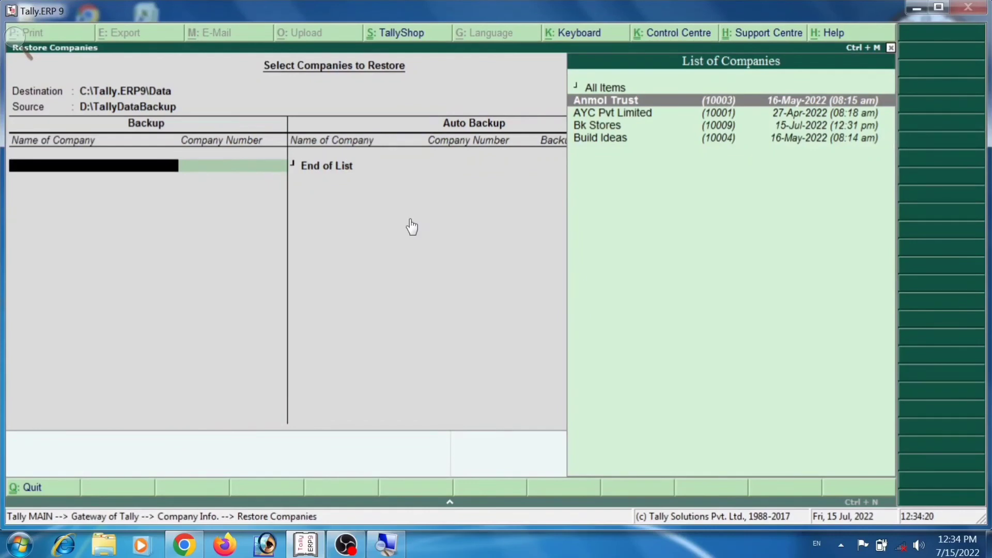
pyautogui.press('Down')
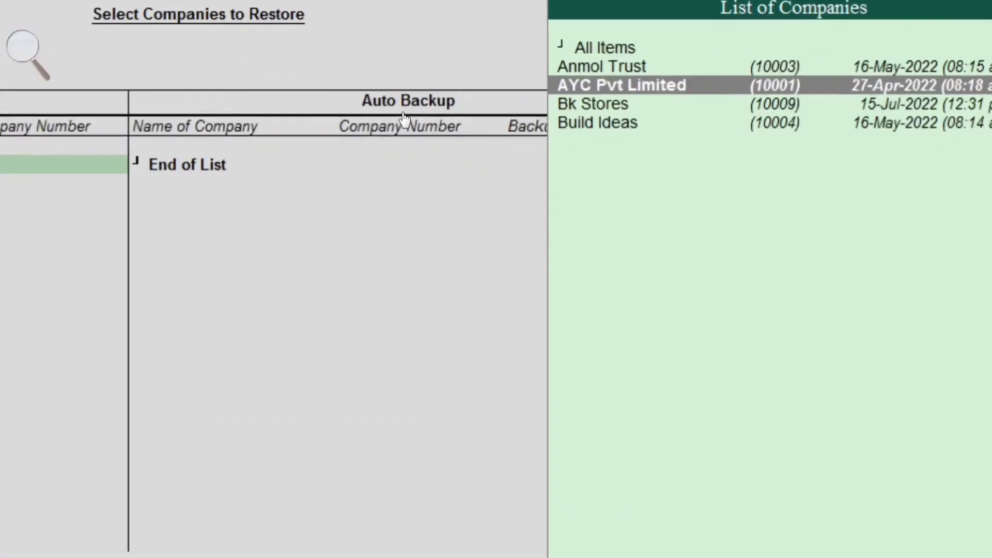
pyautogui.press('Down')
pyautogui.press('Return')
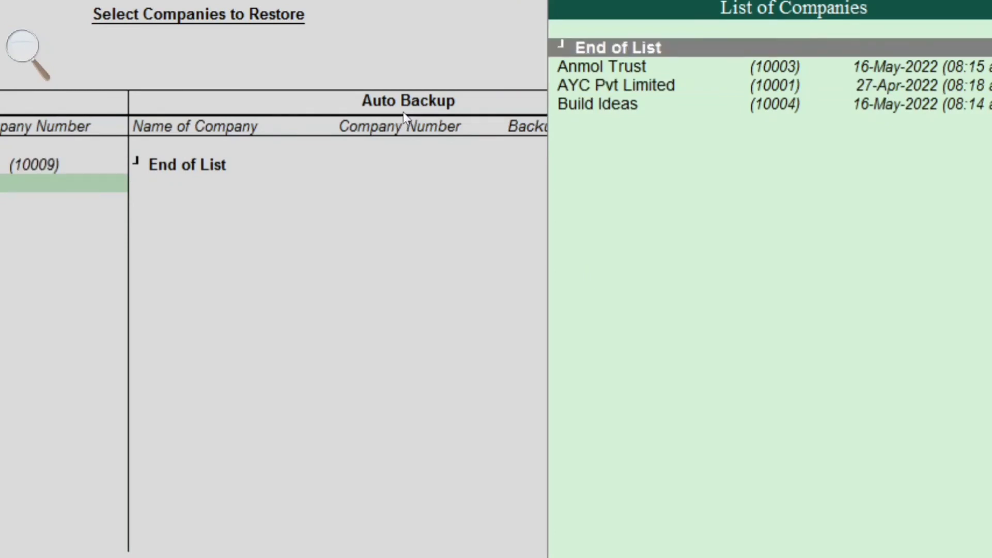
pyautogui.press('Return')
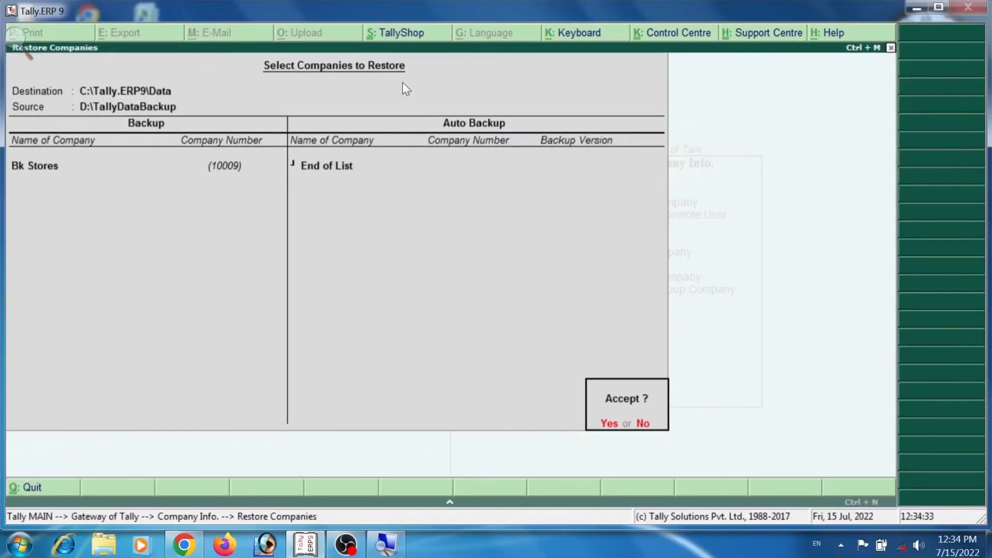
pyautogui.press('Return')
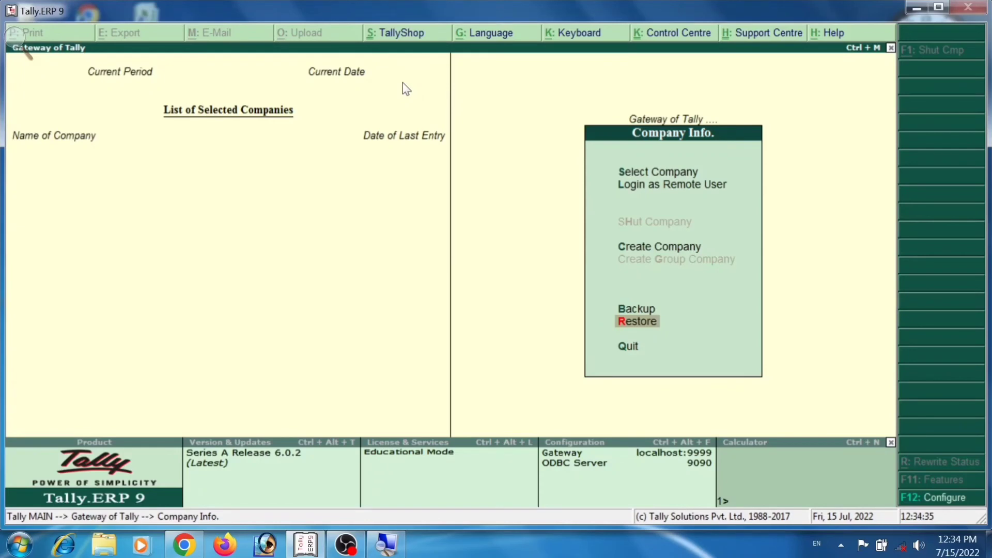
# Load the restored Bk Stores company through Select Company and return to Gateway of Tally.
pyautogui.press('Up')
pyautogui.press('Up')
pyautogui.press('Up')
pyautogui.press('Up')
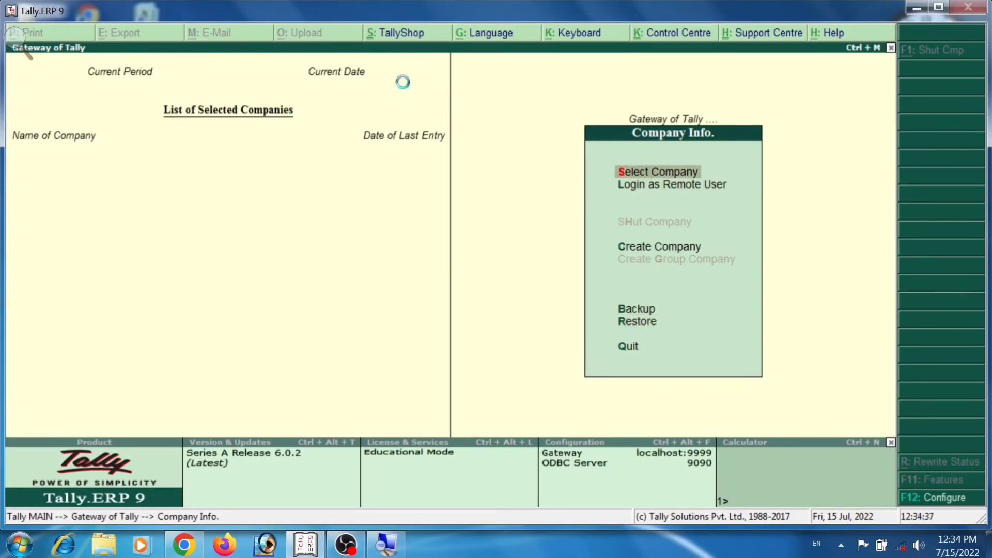
pyautogui.press('Return')
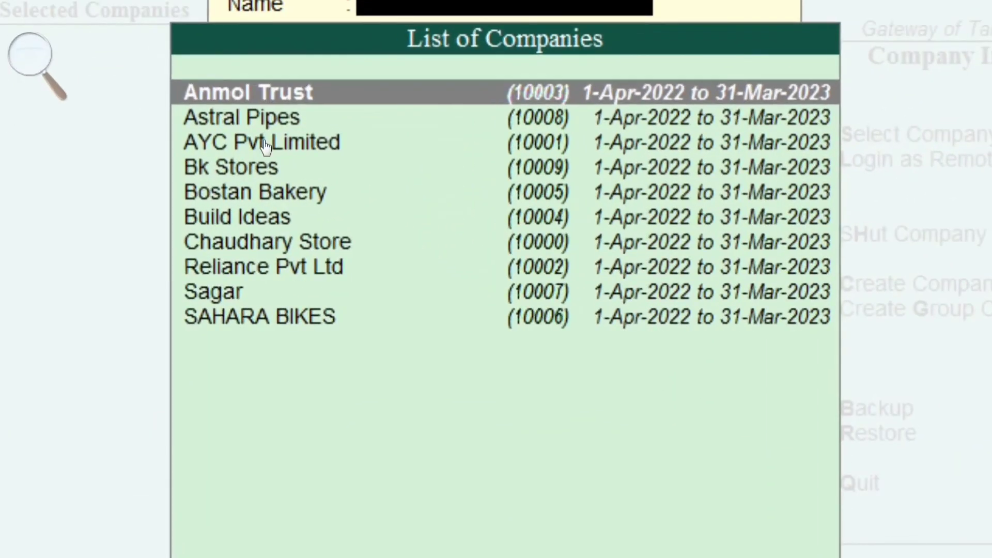
pyautogui.press('Down')
pyautogui.press('Down')
pyautogui.press('Down')
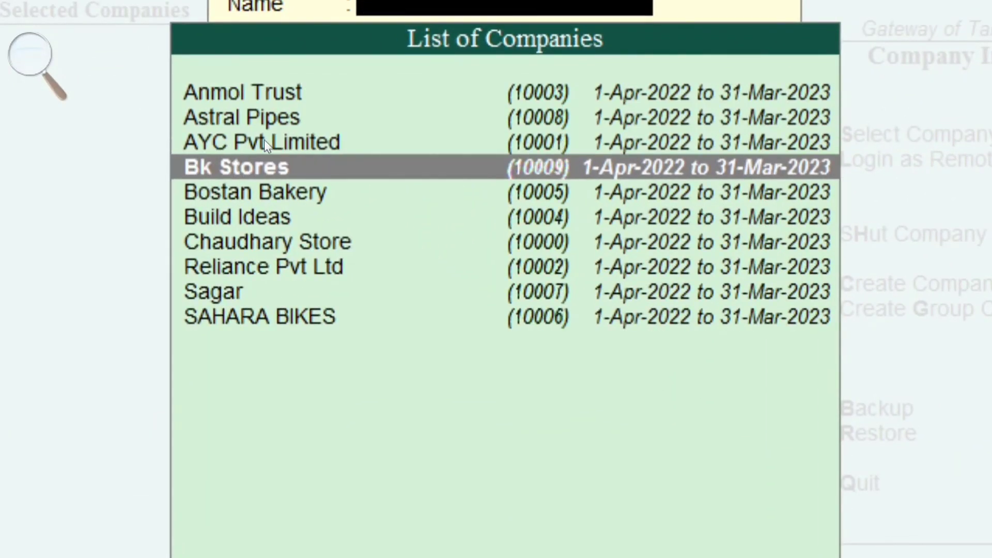
pyautogui.press('Return')
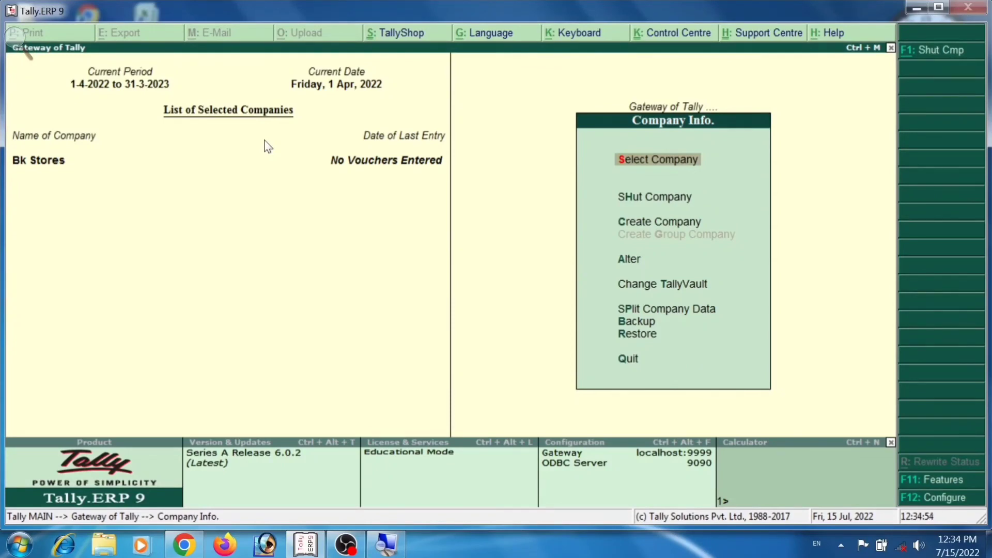
pyautogui.press('Escape')
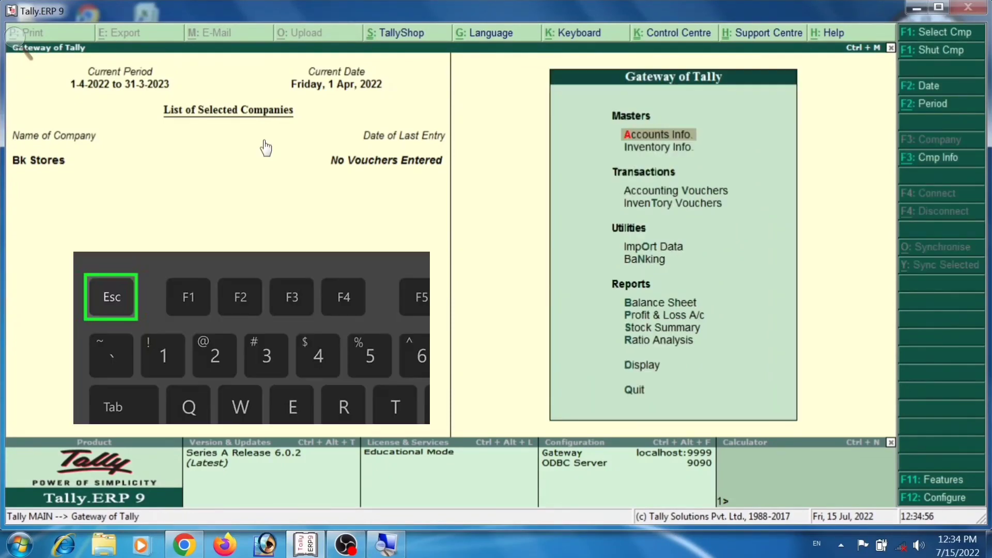